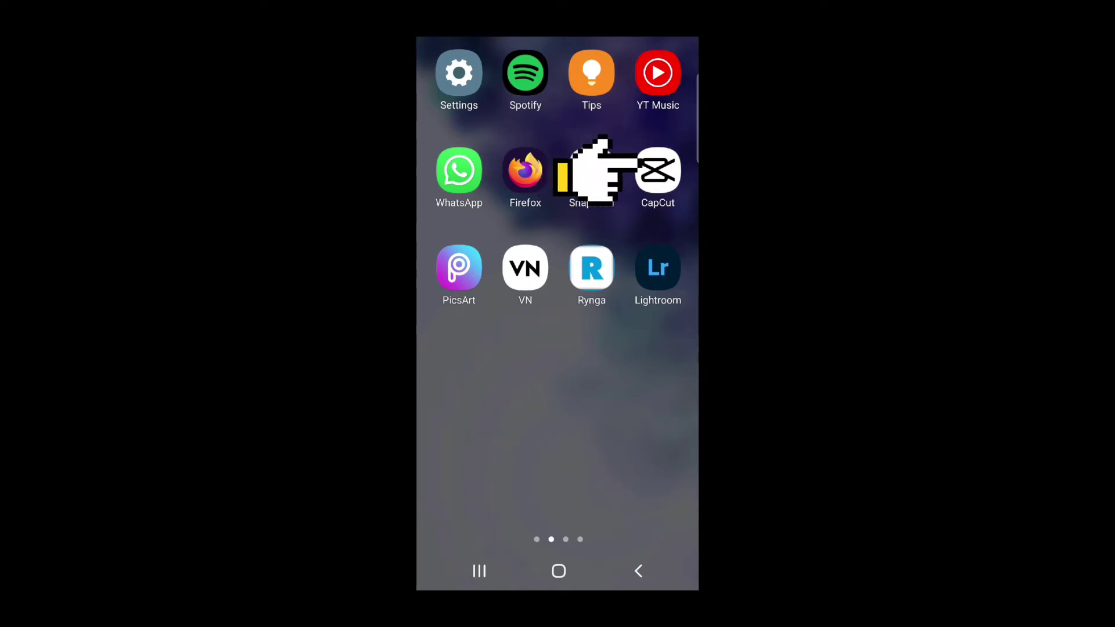
Launch CapCut and create a new project from the Eiffel Tower clip.
left_click(658, 172)
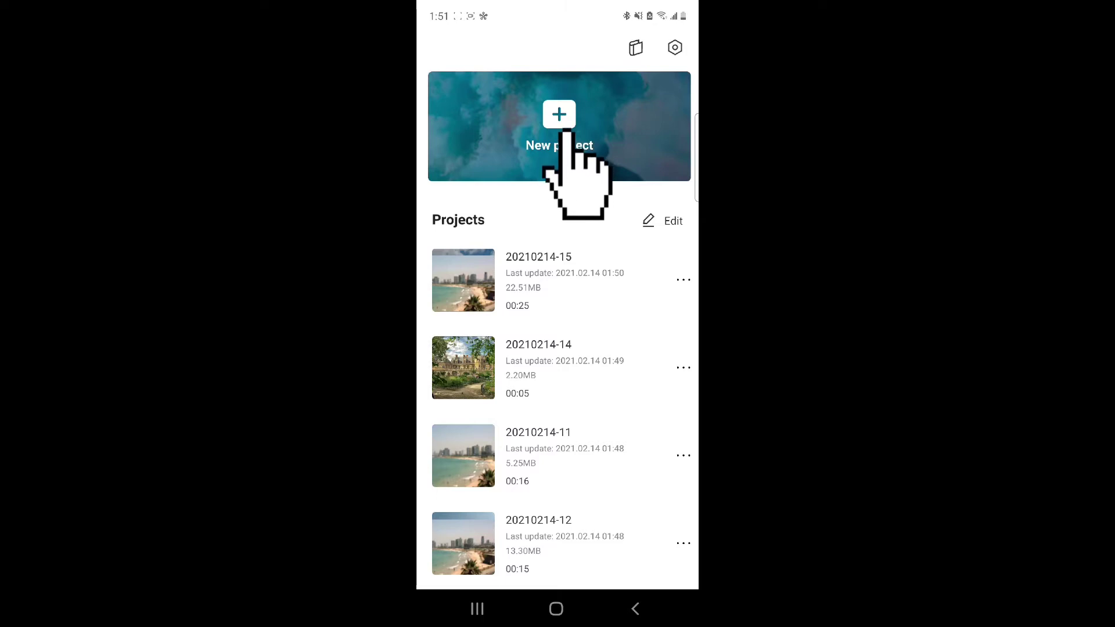
left_click(560, 131)
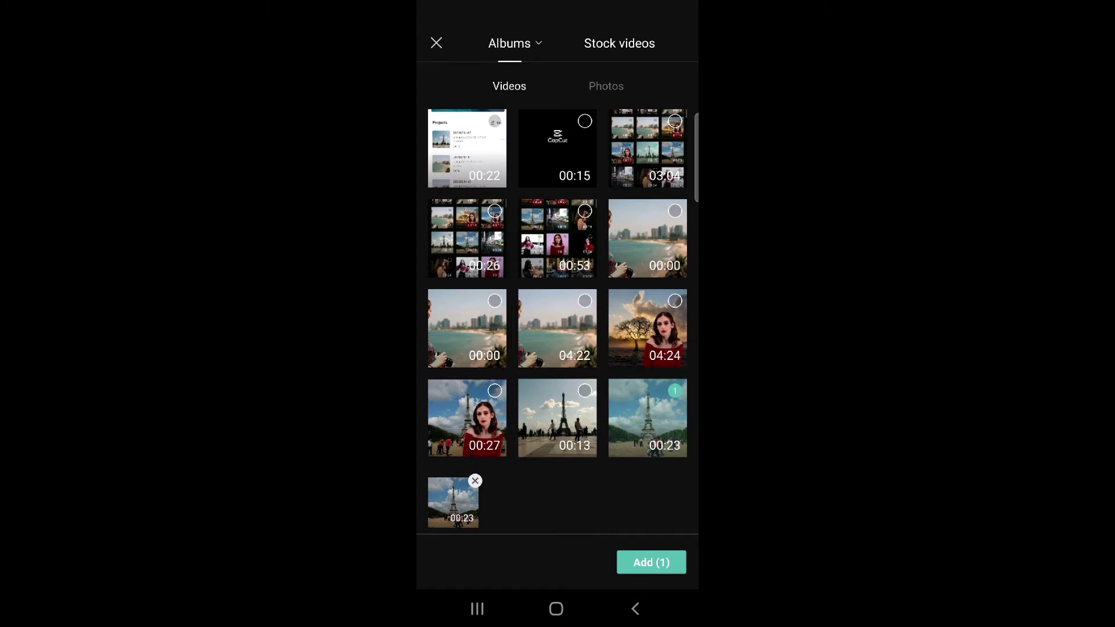
left_click(651, 562)
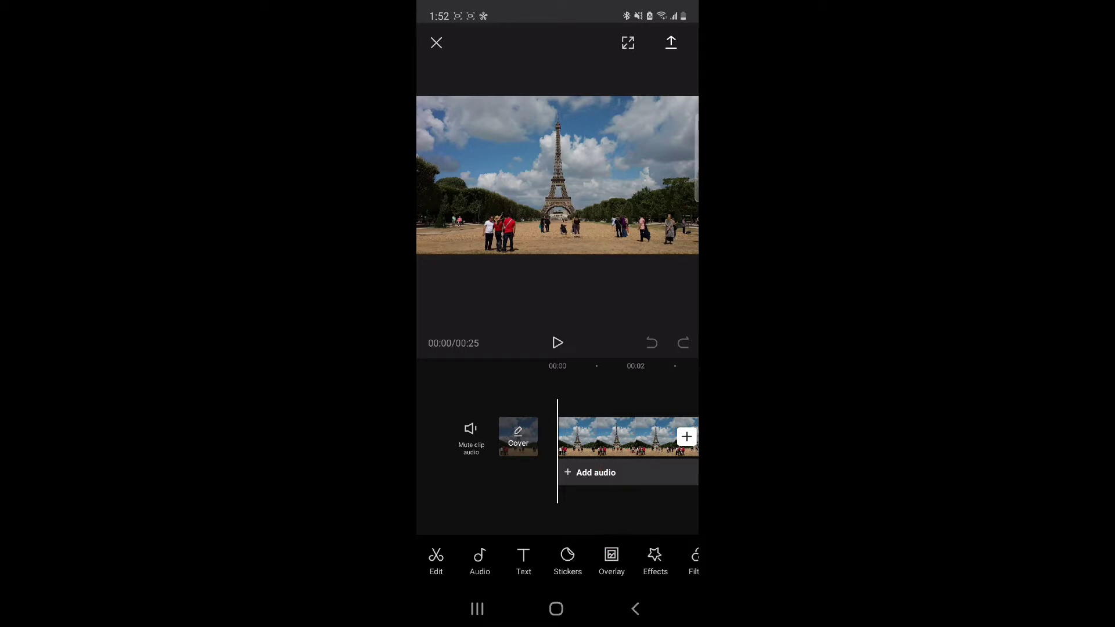
Overlay the beach-and-skyline clip on the Eiffel Tower video and remove its background.
left_click(611, 561)
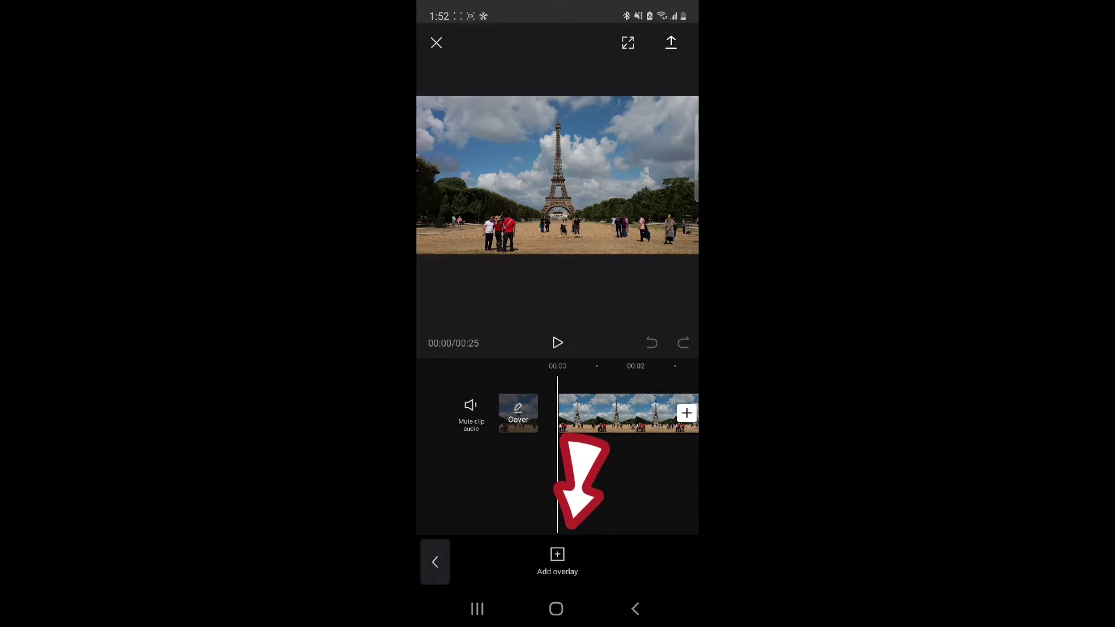
left_click(556, 561)
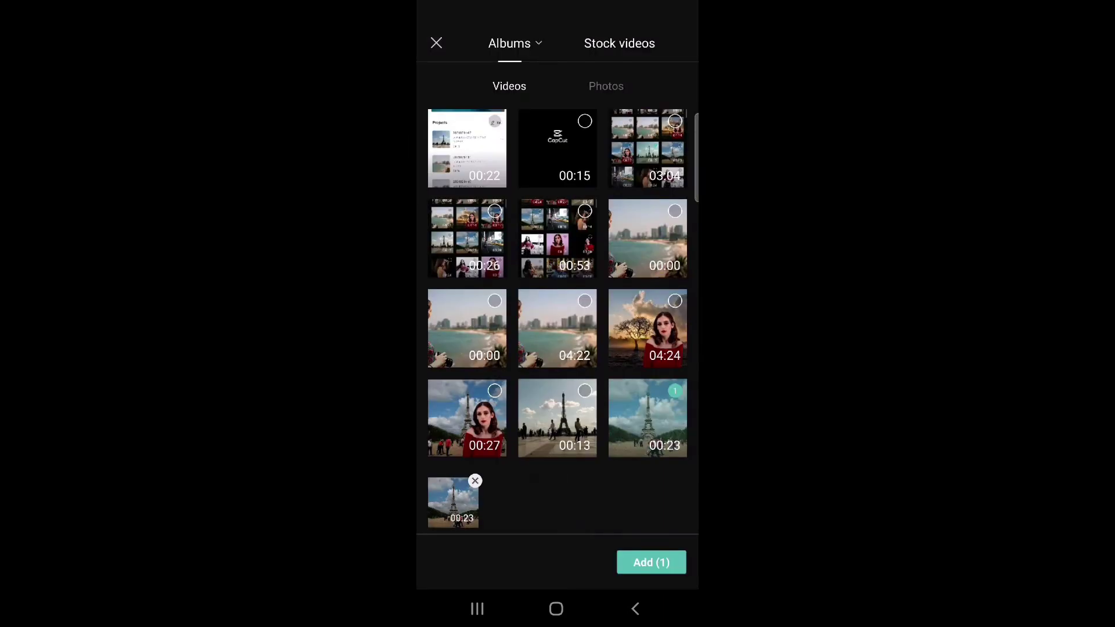
left_click(651, 562)
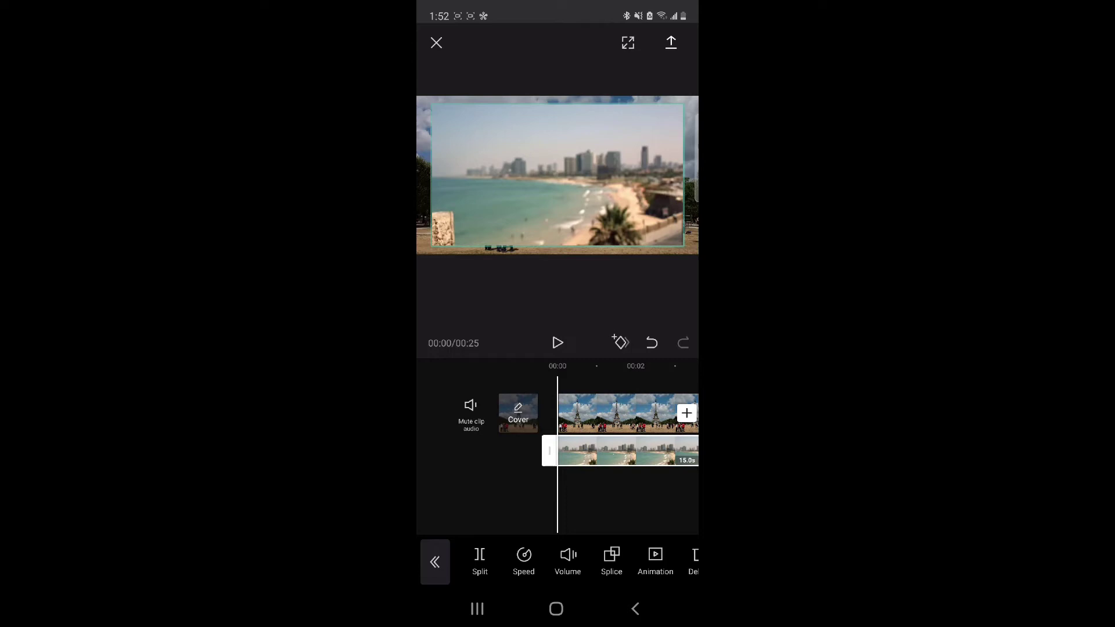
scroll(557, 562, "right", 3)
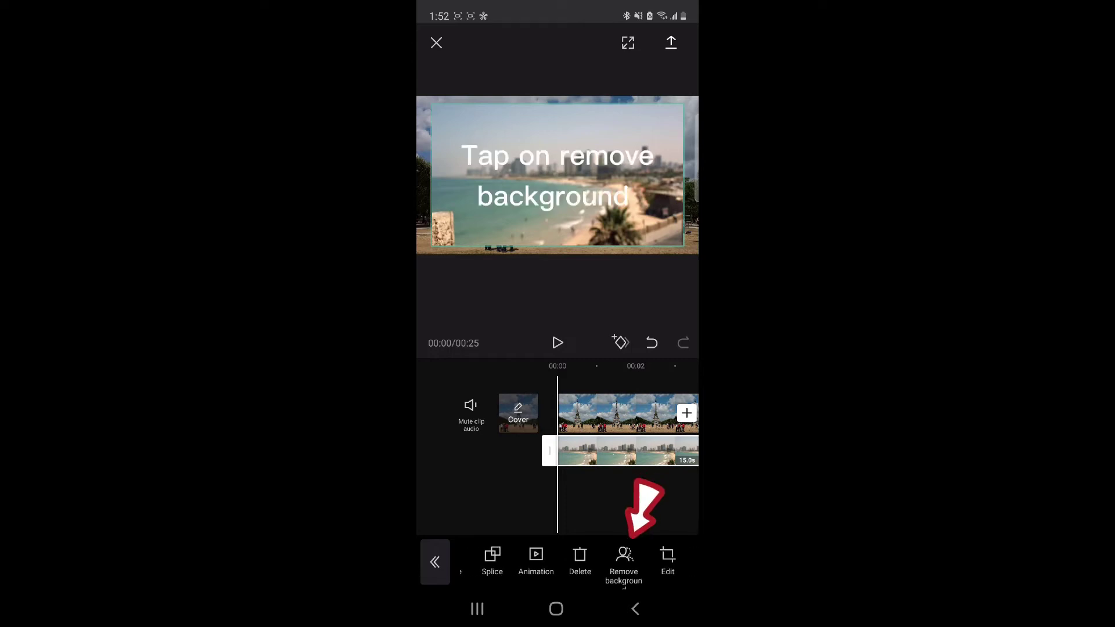
left_click(623, 562)
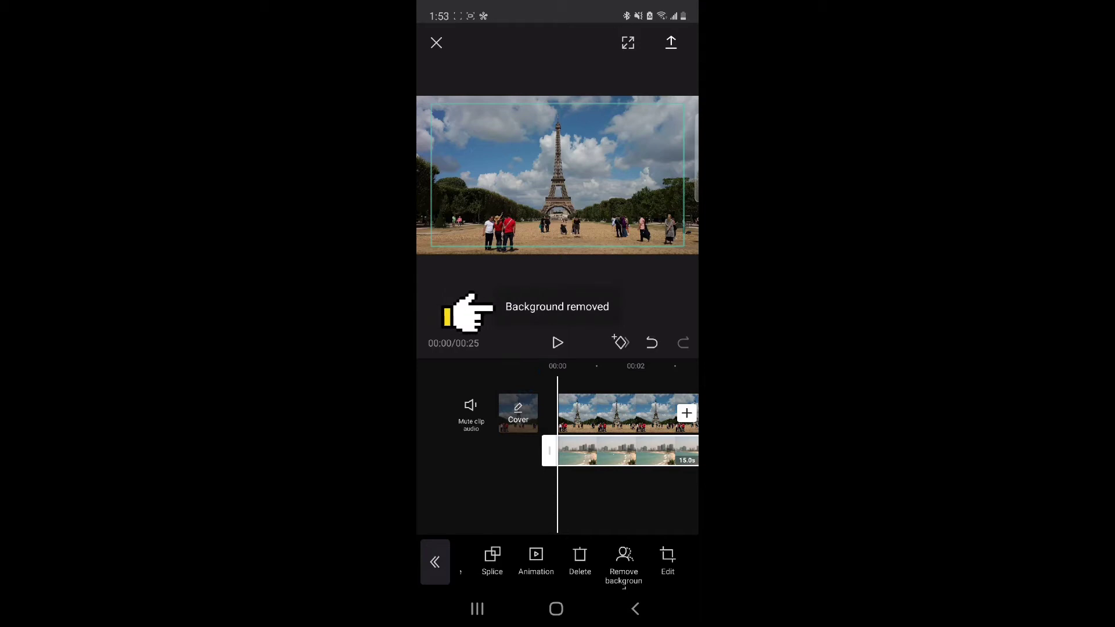
left_click_drag(628, 427, 508, 427)
At about four seconds, nudge the cut-out woman slightly down and left, then recheck the preview.
left_click_drag(610, 419, 559, 418)
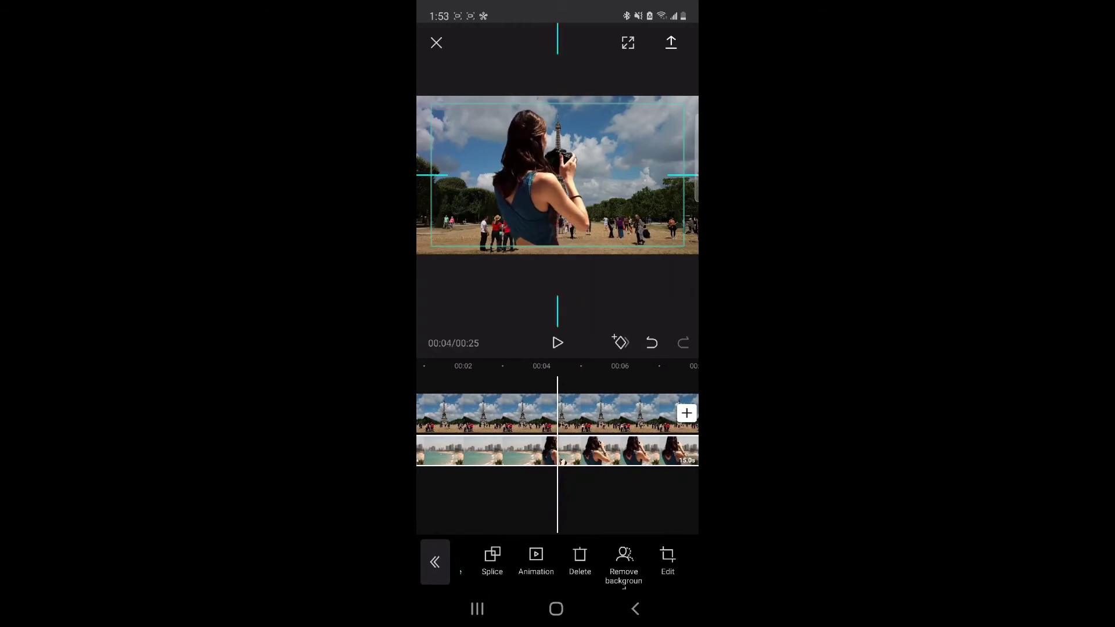
left_click_drag(558, 175, 549, 184)
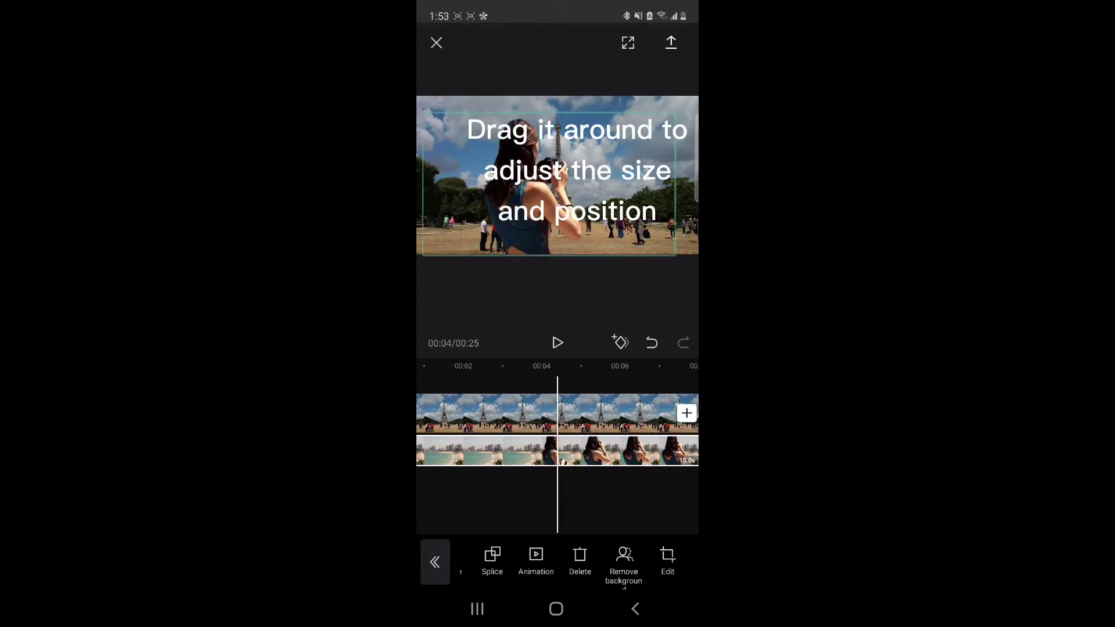
left_click(558, 506)
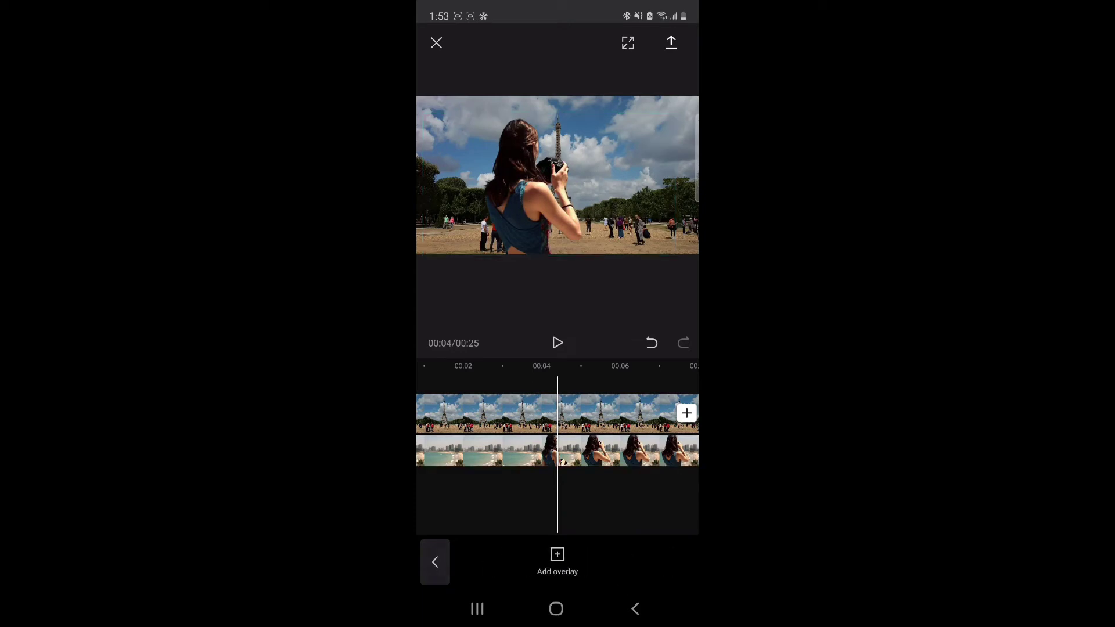
left_click_drag(523, 418, 558, 418)
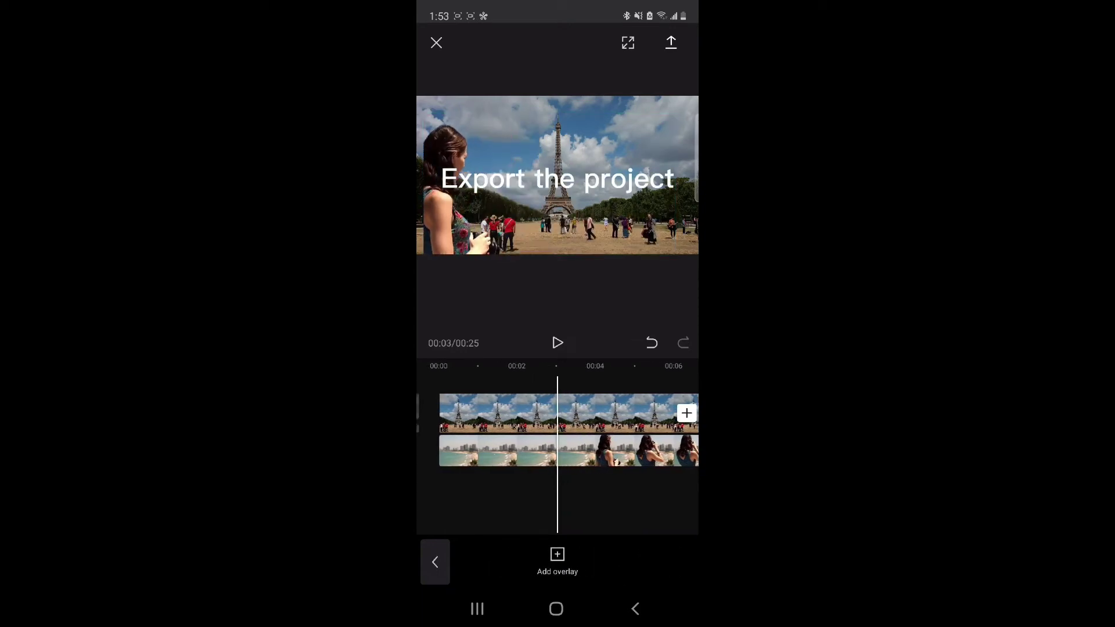
left_click_drag(558, 418, 570, 418)
Export the layered Eiffel Tower video at 1080p and 30 fps.
left_click(670, 41)
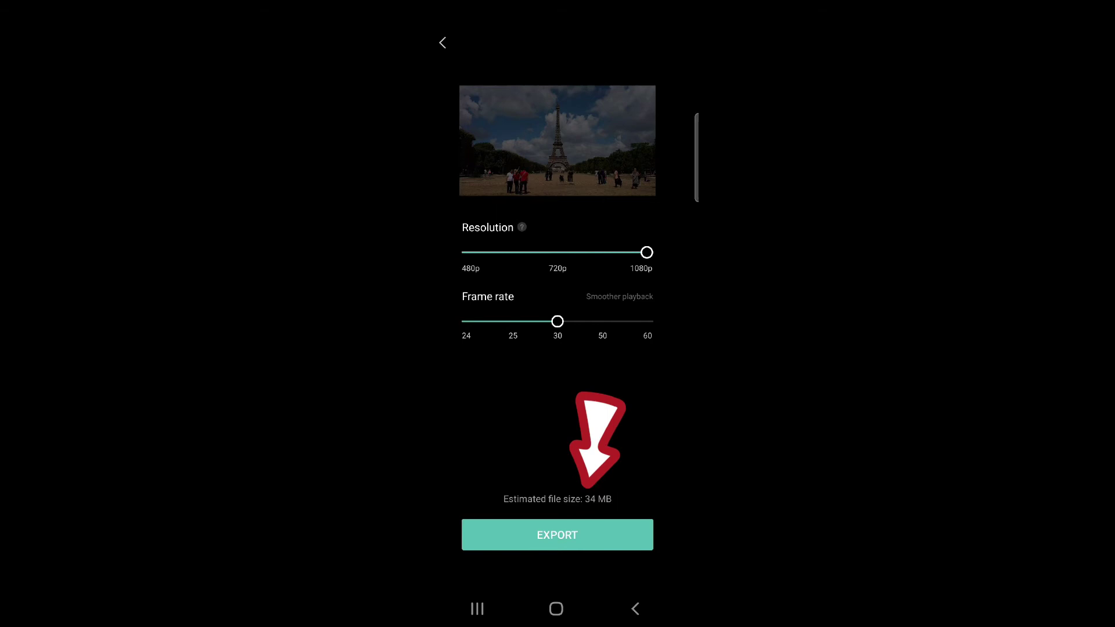
left_click(557, 534)
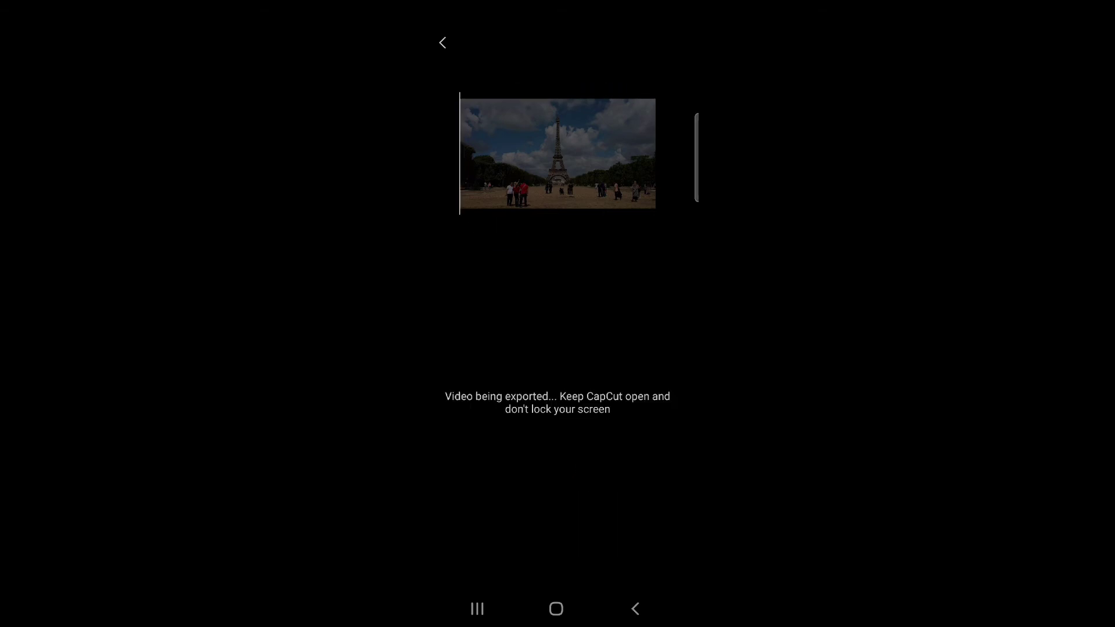